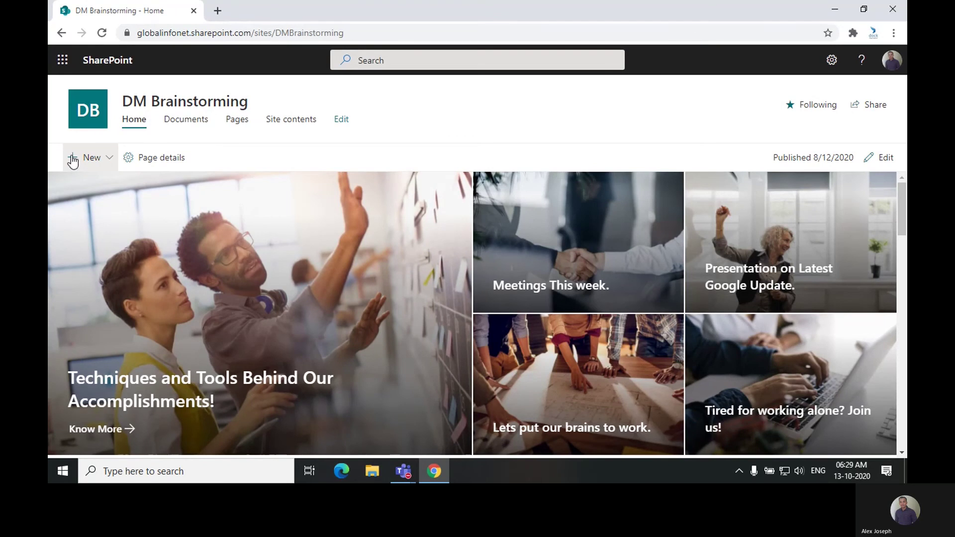
# Show the DM Brainstorming site's + New menu: list, library, page or news post.
pyautogui.click(74, 160)
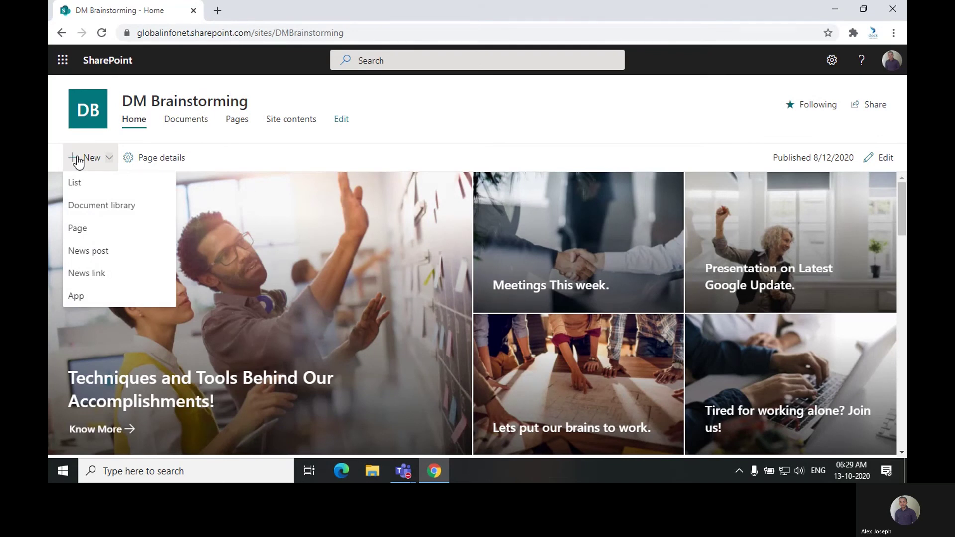
# Create a new site page from the Basic text template via New > Page.
pyautogui.click(84, 229)
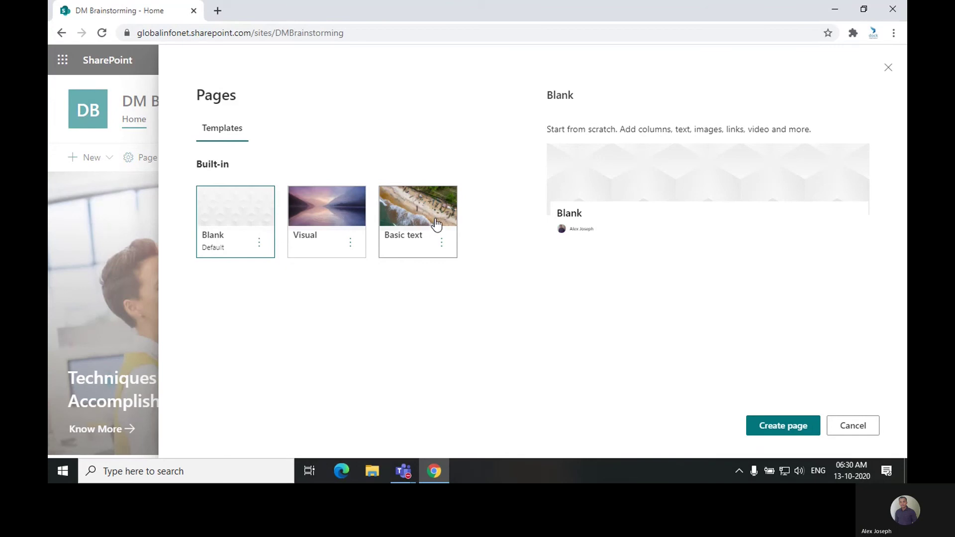
pyautogui.click(436, 225)
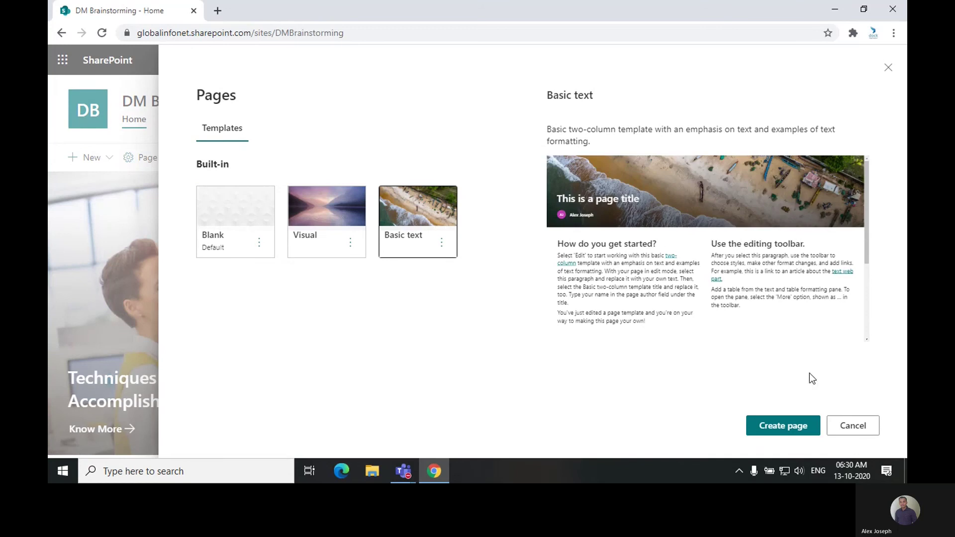
pyautogui.click(779, 430)
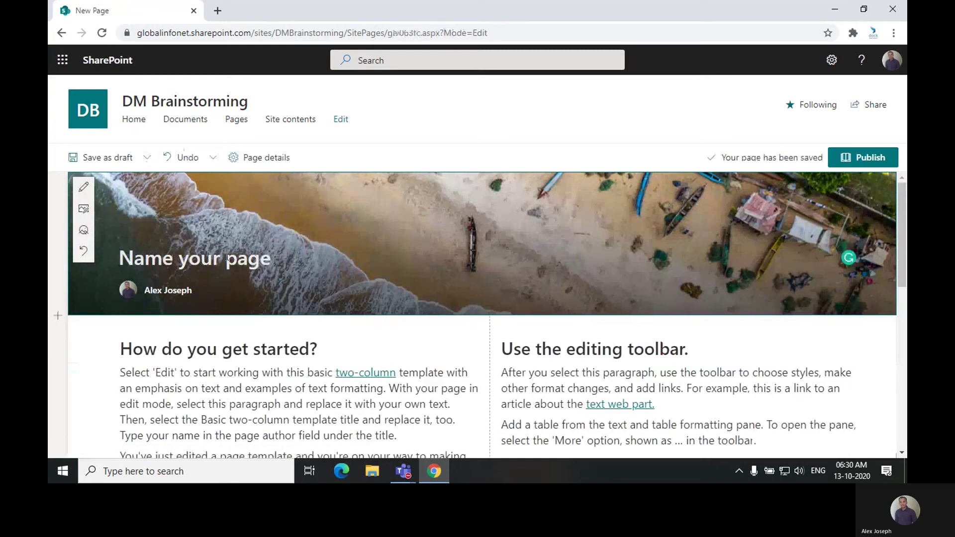
# Enter 'SharePoint Tutorials' as the page title, removing a stray first letter.
pyautogui.write('S')
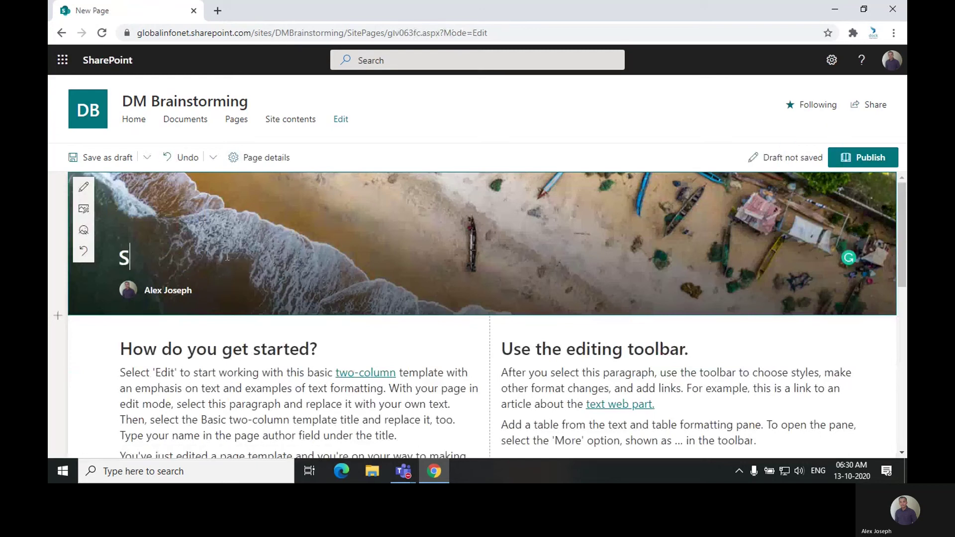
pyautogui.press('BackSpace')
pyautogui.write('Share')
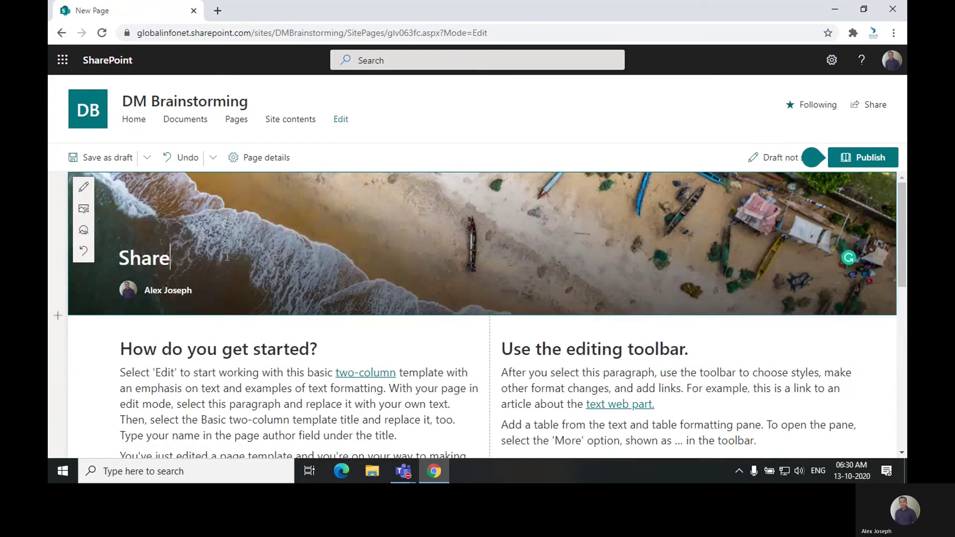
pyautogui.write('Point ')
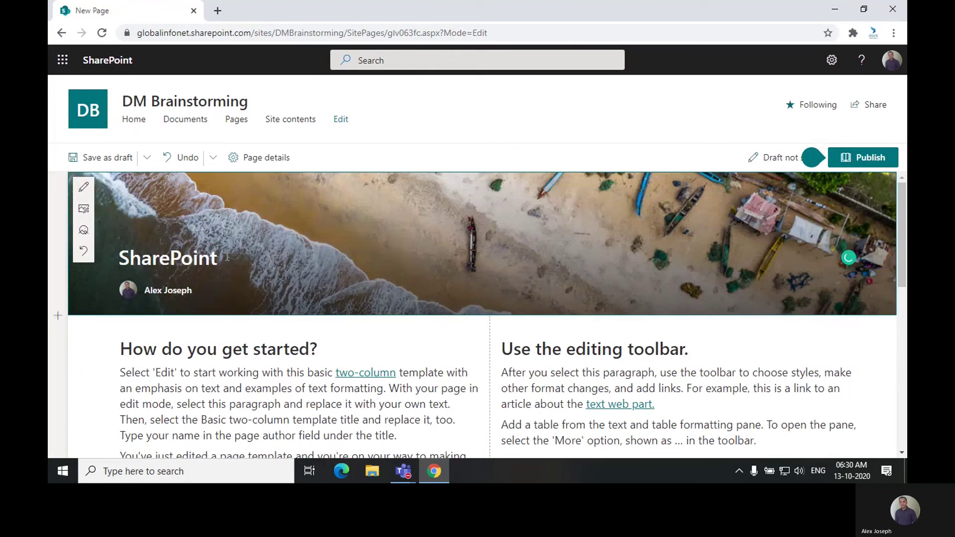
pyautogui.write('Tutorials')
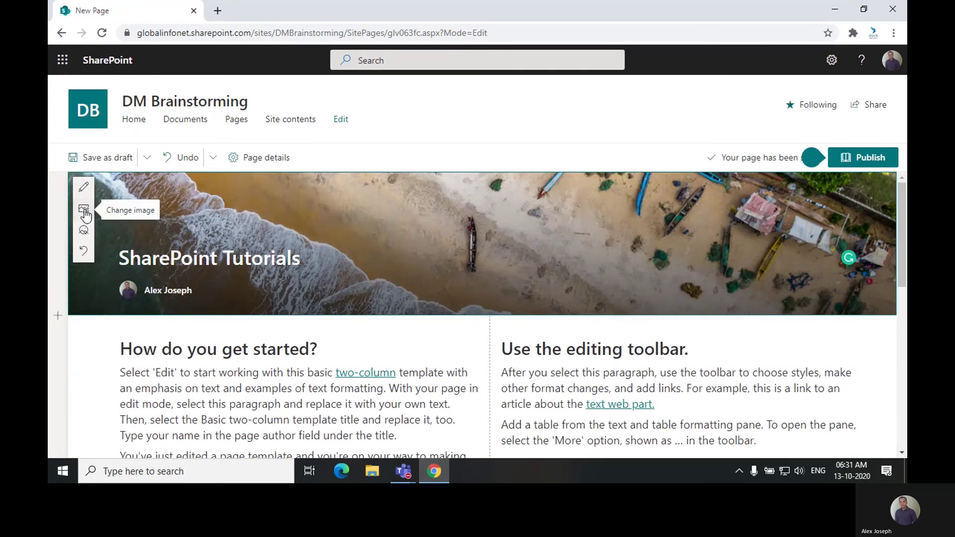
# Swap the beach header image for the handshake stock photo.
pyautogui.click(84, 211)
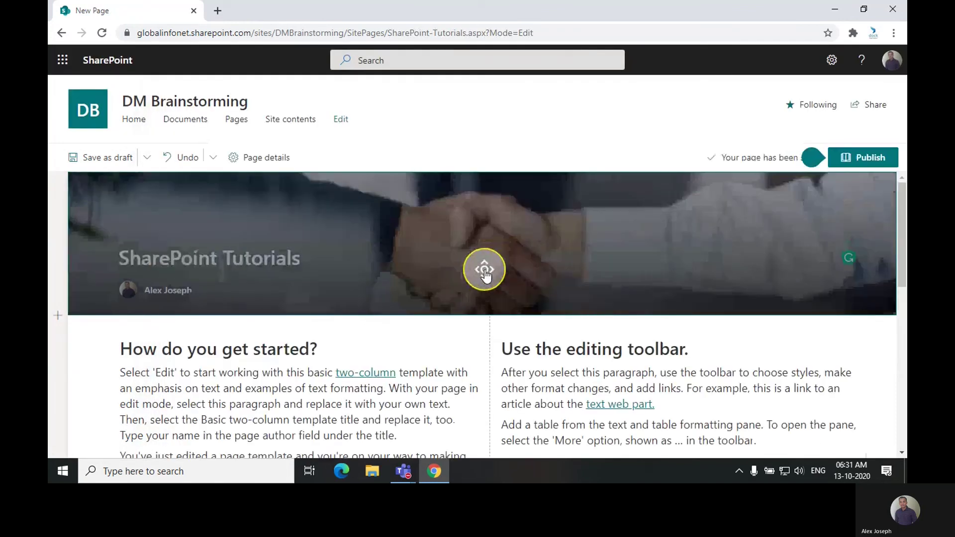
pyautogui.click(485, 273)
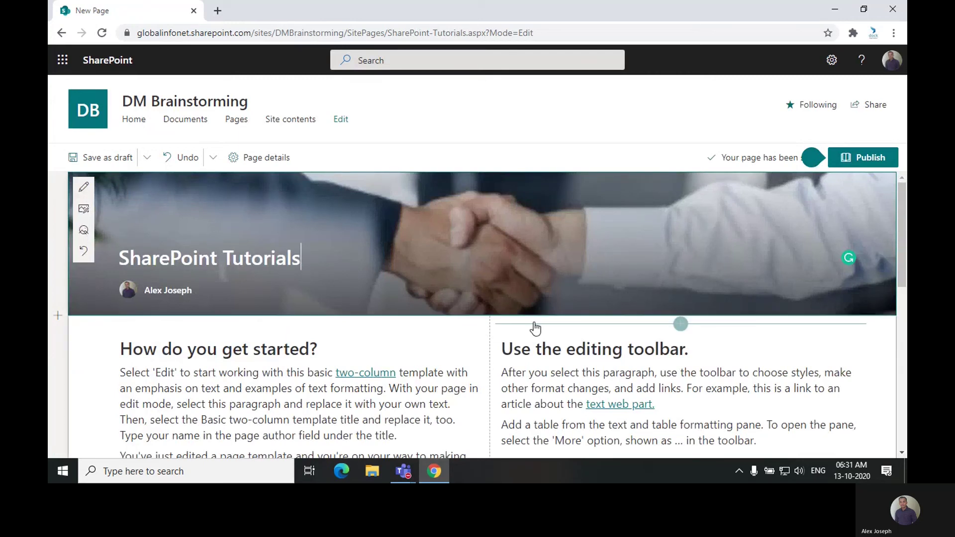
pyautogui.scroll(-3, 535, 328)
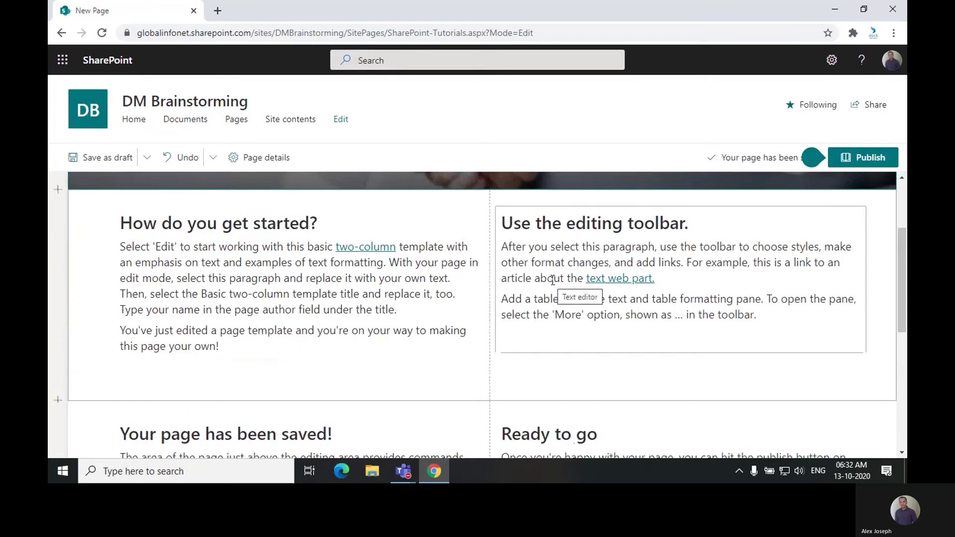
pyautogui.scroll(-1, 553, 280)
pyautogui.scroll(-3, 553, 281)
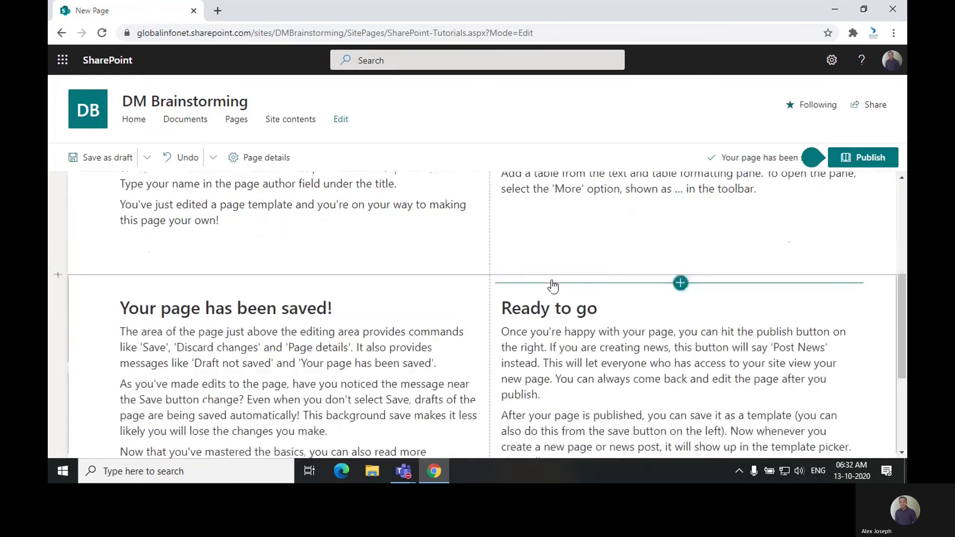
pyautogui.scroll(5, 185, 321)
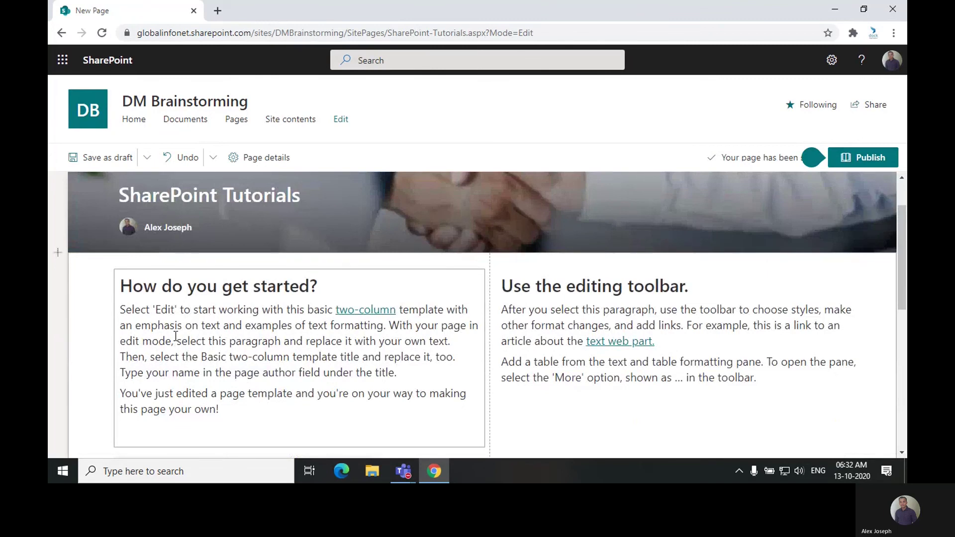
pyautogui.scroll(-4, 175, 336)
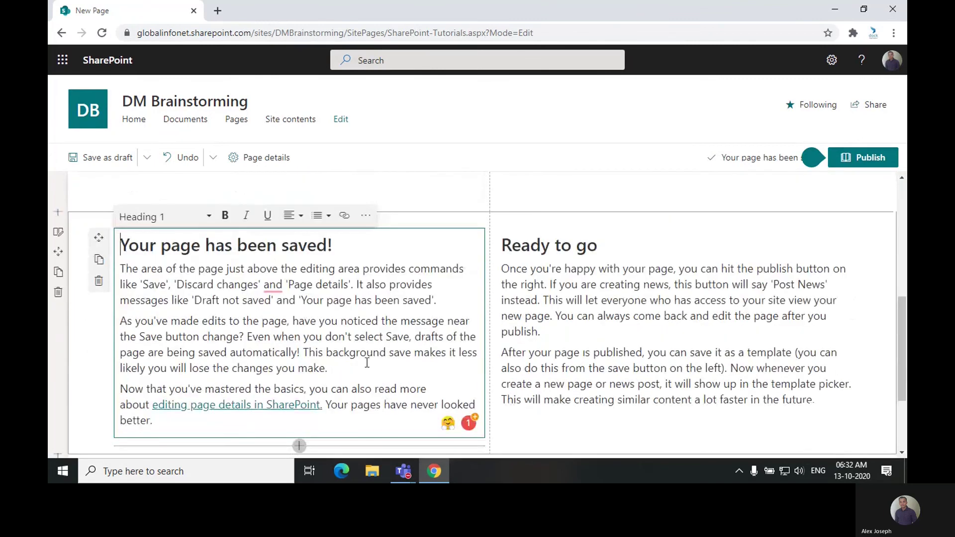
pyautogui.scroll(3, 367, 363)
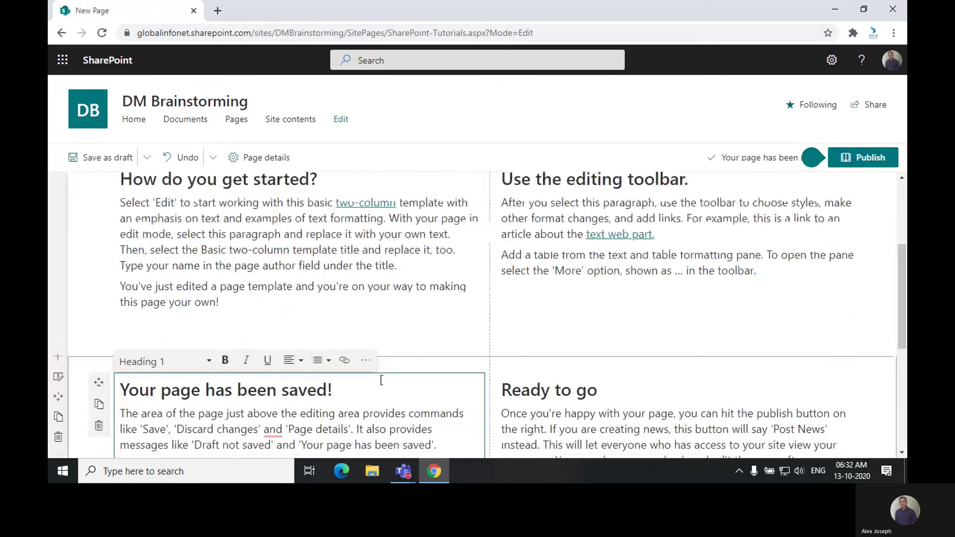
pyautogui.scroll(-2, 556, 414)
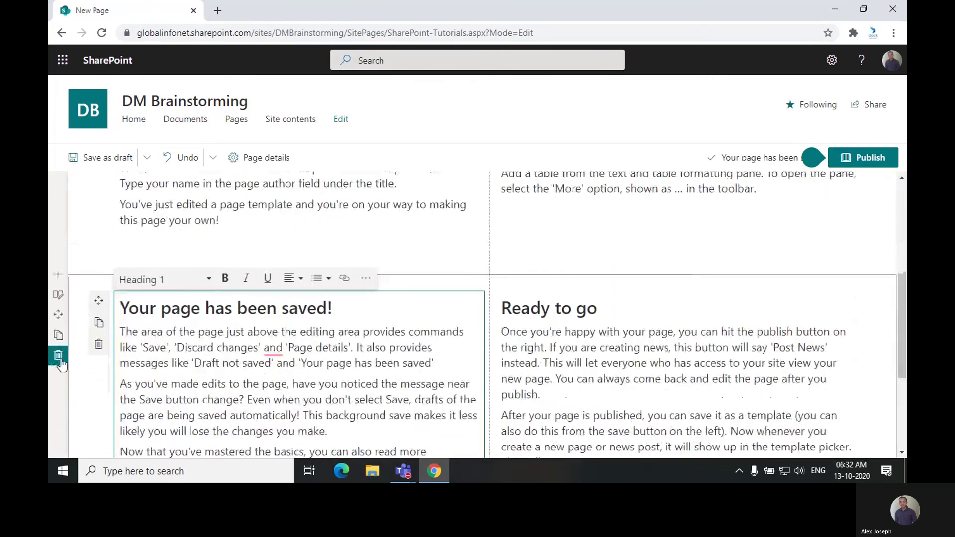
# Delete both sample text sections and insert a Two columns section under the header.
pyautogui.click(59, 362)
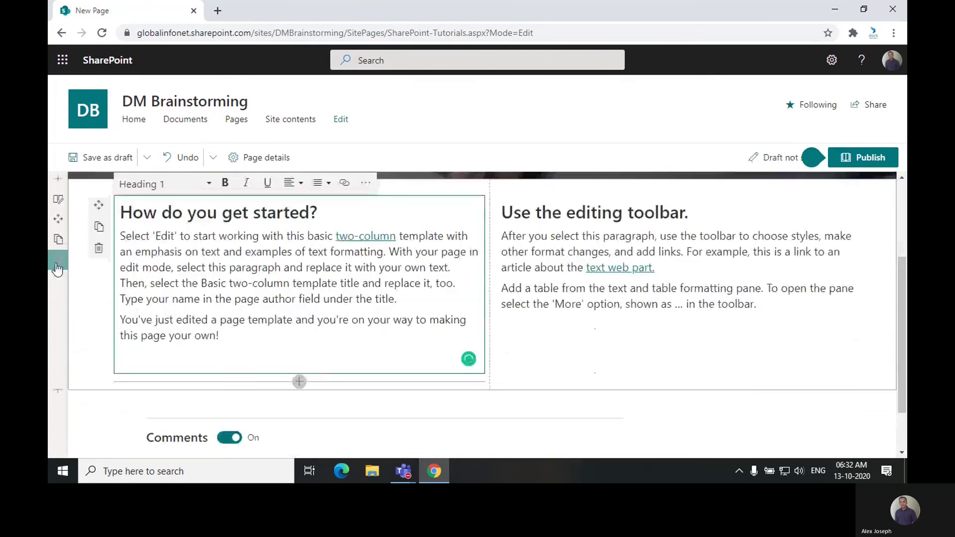
pyautogui.click(57, 267)
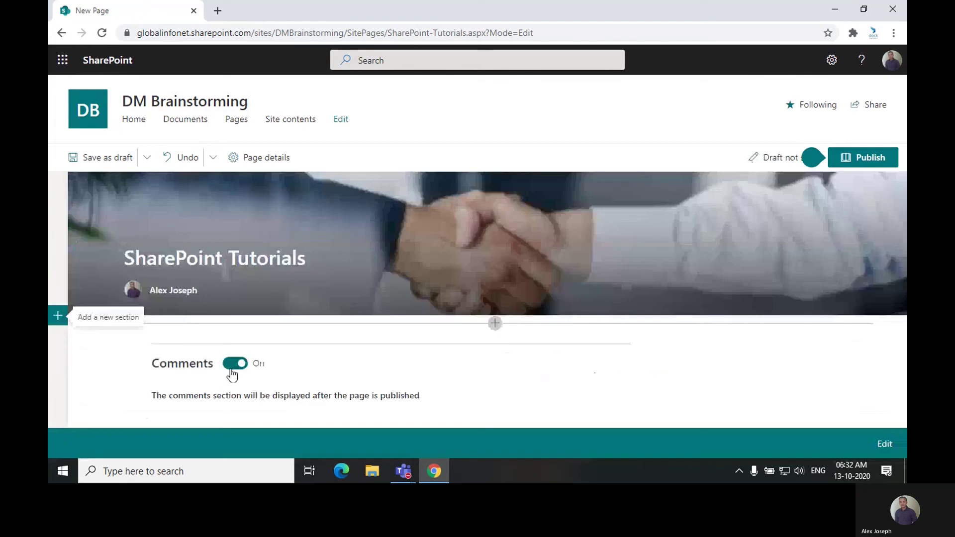
pyautogui.click(57, 318)
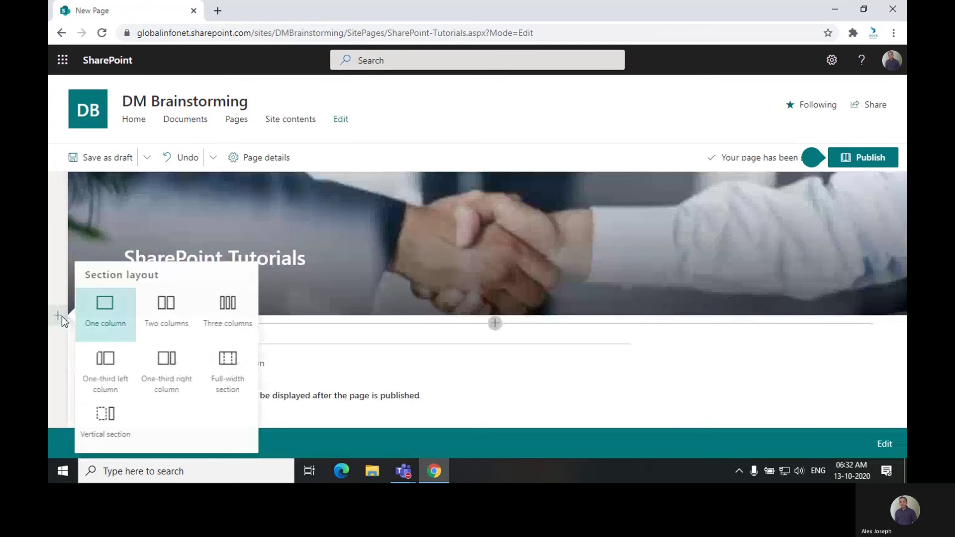
pyautogui.click(173, 316)
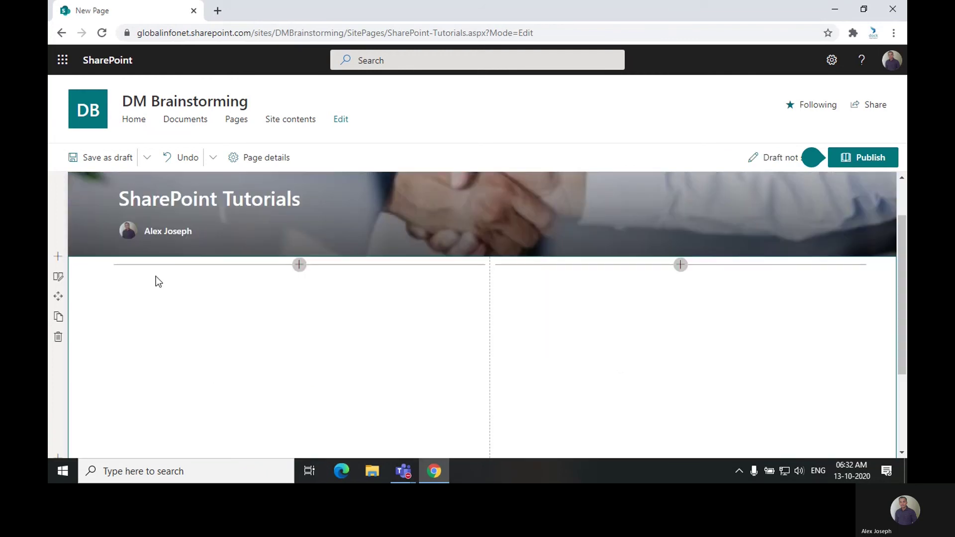
# Add an Image web part with the cheering-woman photo to the left column, pasting the page link as its caption.
pyautogui.click(300, 265)
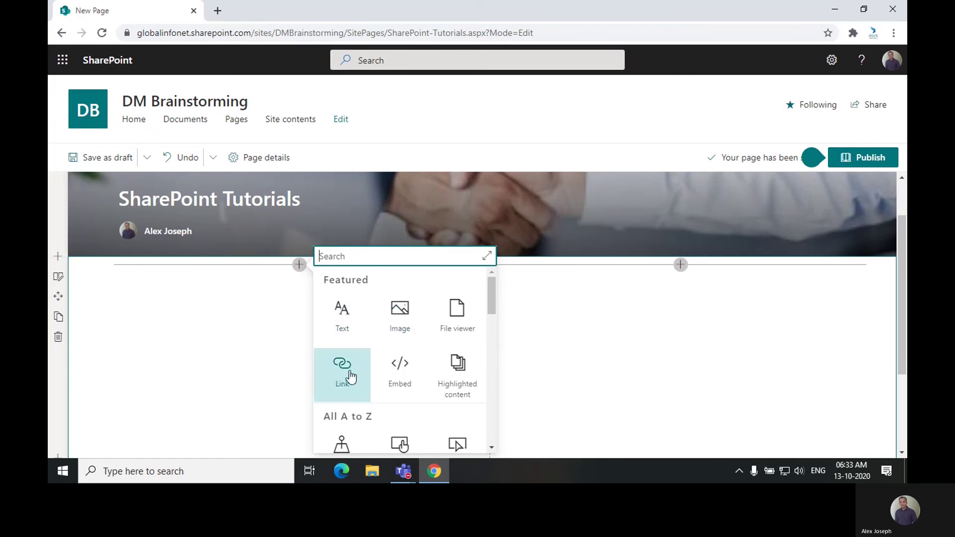
pyautogui.scroll(-3, 351, 377)
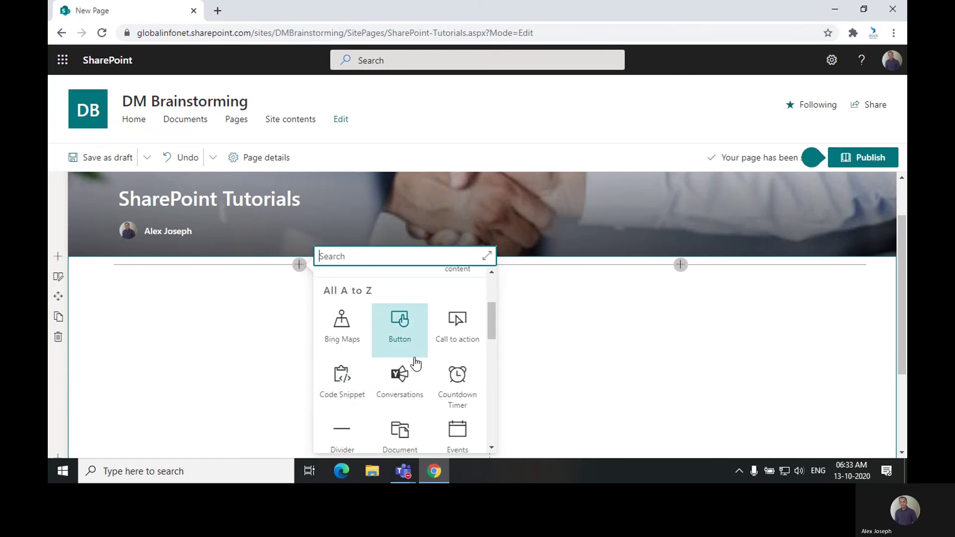
pyautogui.scroll(3, 415, 363)
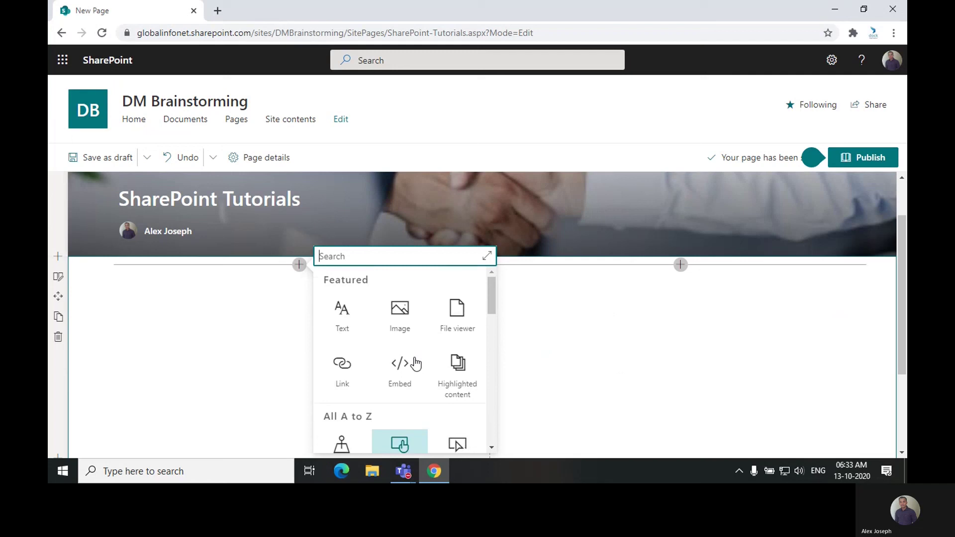
pyautogui.click(405, 315)
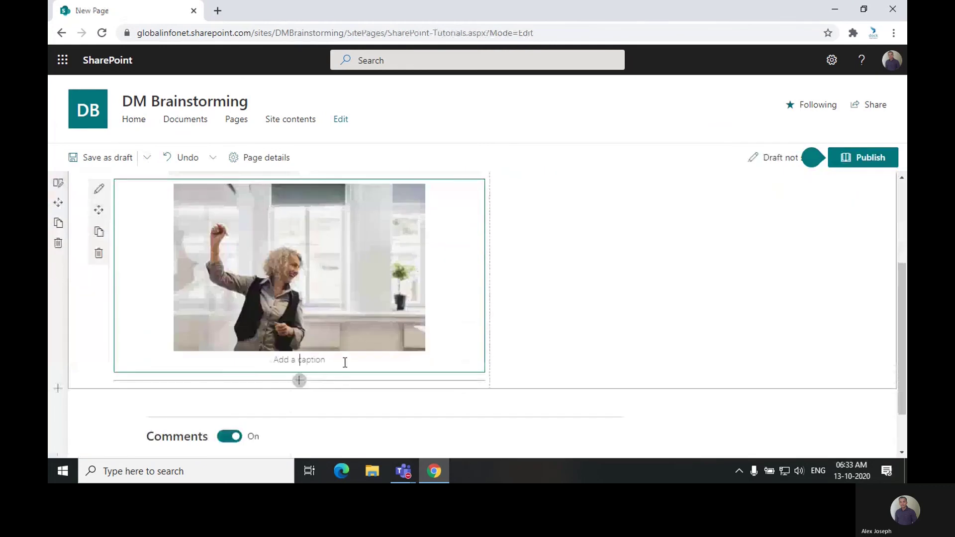
pyautogui.write('https://globalinfonet.sharepoint.com/sites/DMBrainstorming/SitePages/Share.aspx')
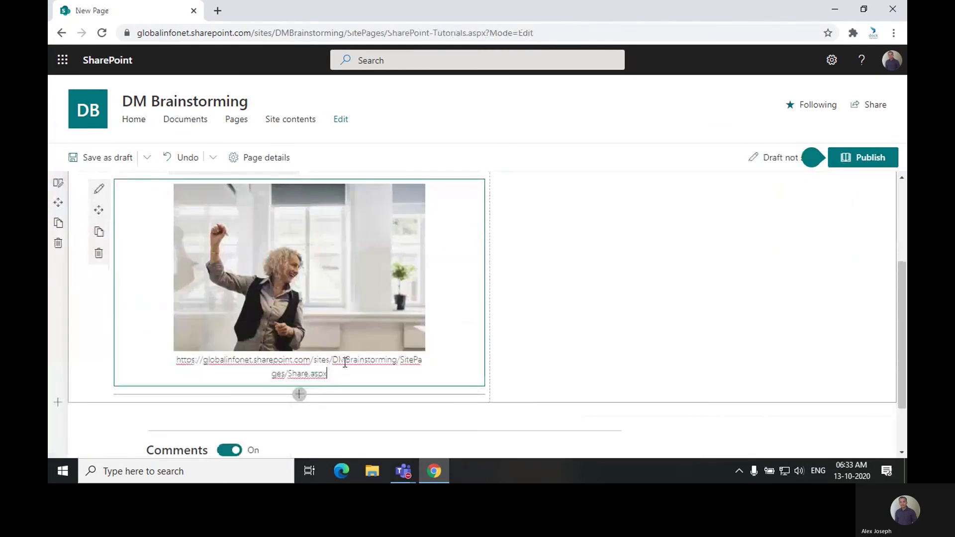
pyautogui.hotkey('ctrl', 'a')
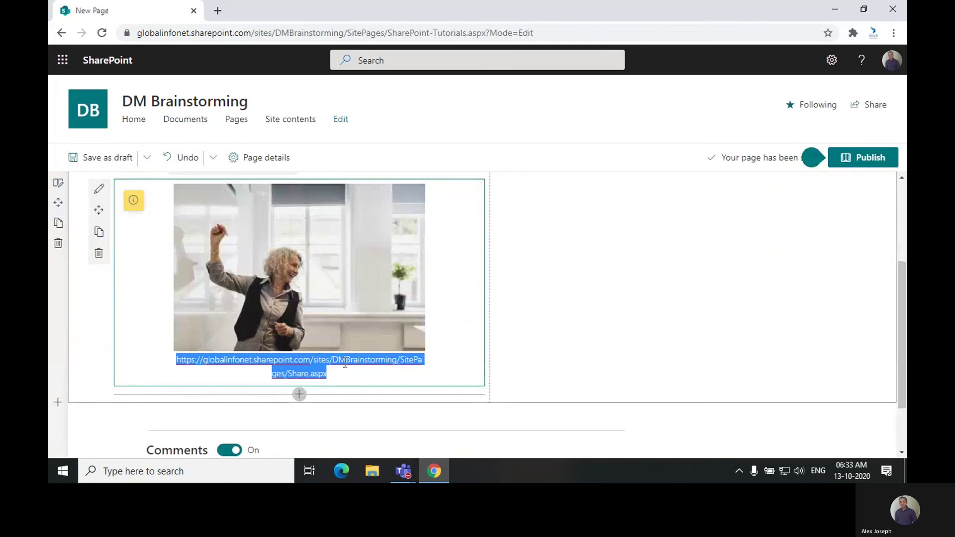
# Add a Text web part in the right column reading 'SharePoint Tutorials for the Team. Stay Tuned.'.
pyautogui.click(510, 347)
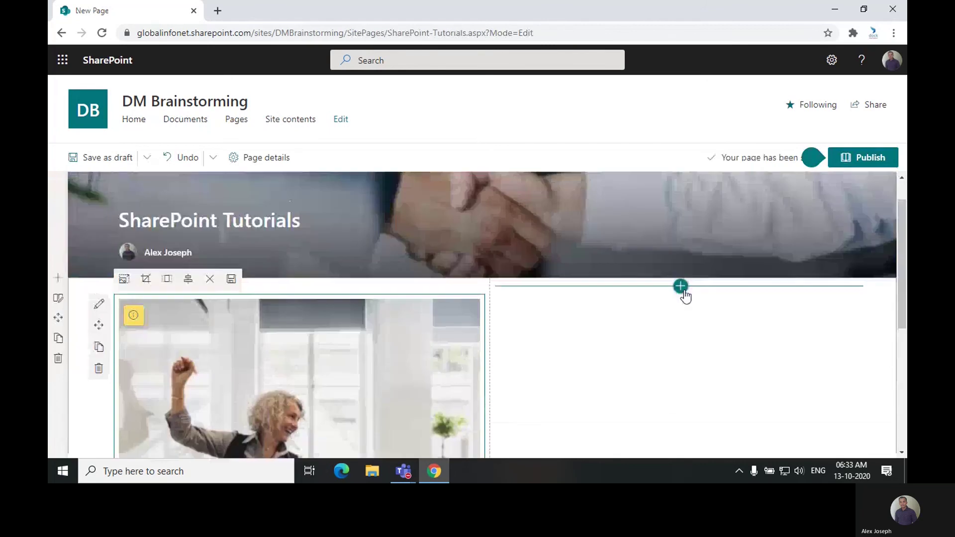
pyautogui.click(680, 287)
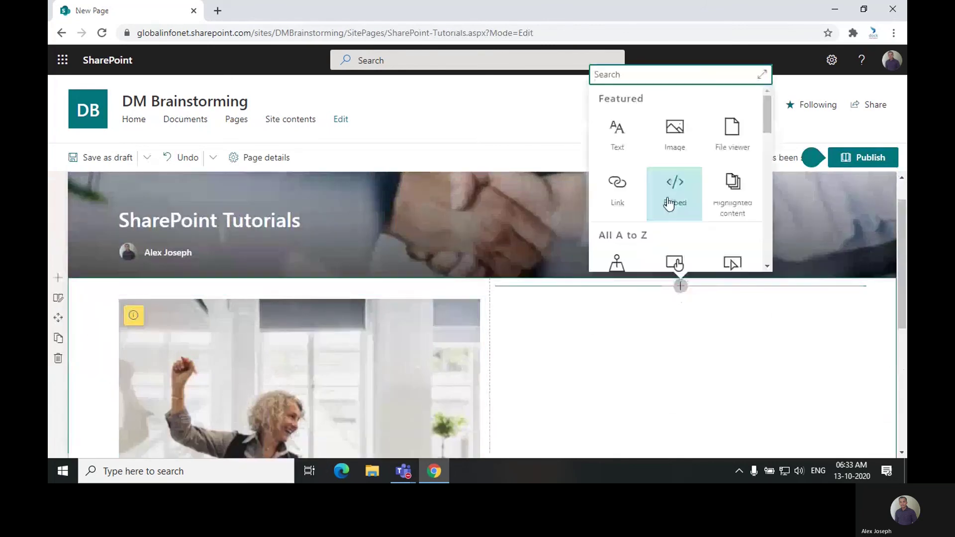
pyautogui.click(618, 137)
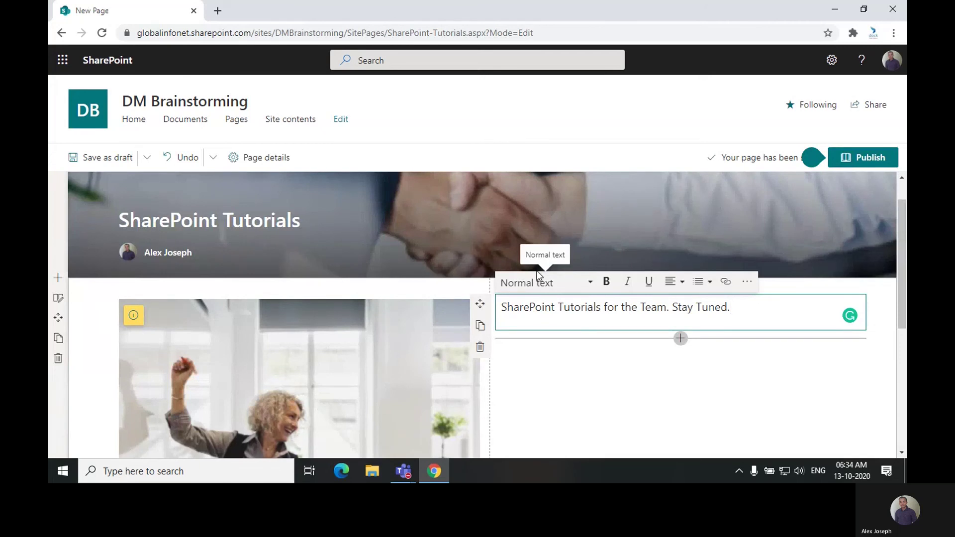
pyautogui.scroll(-2, 574, 326)
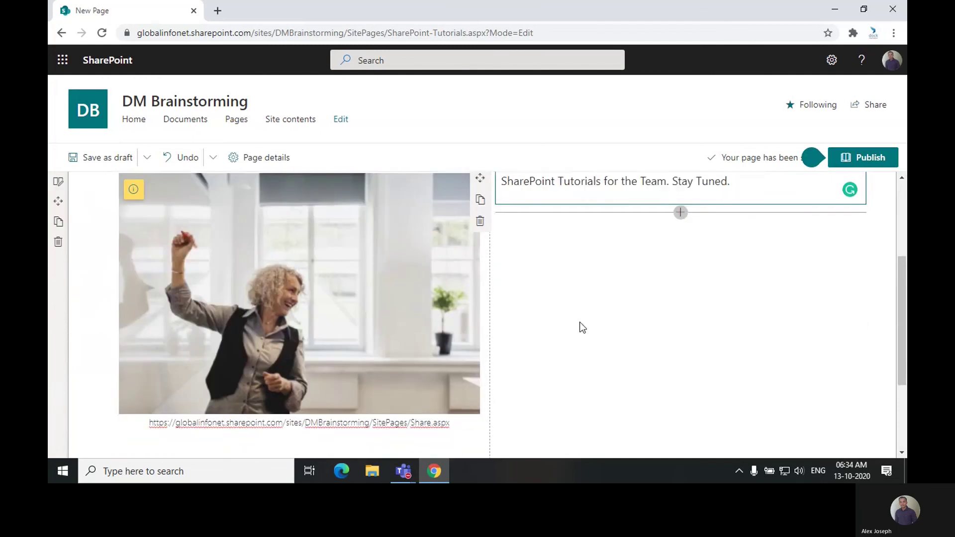
pyautogui.click(342, 274)
pyautogui.click(337, 275)
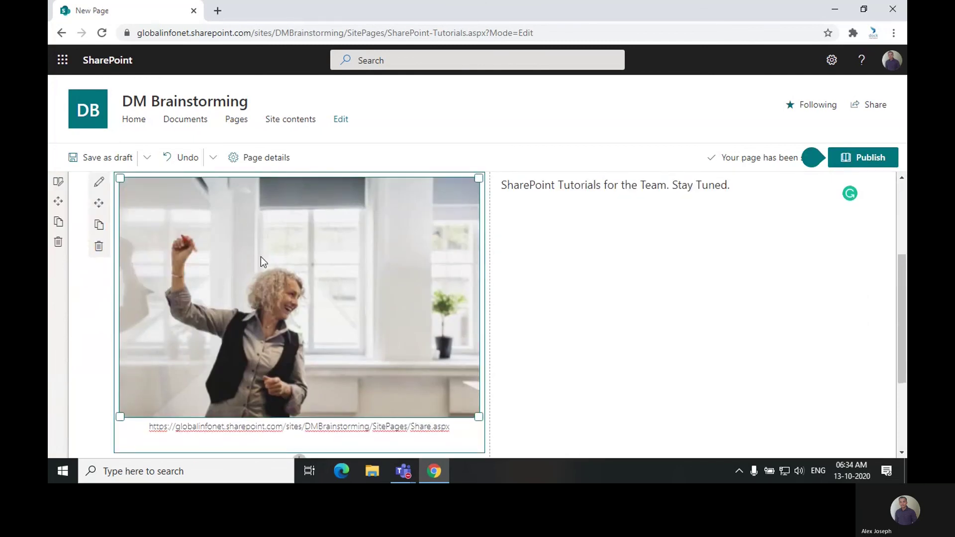
pyautogui.click(99, 184)
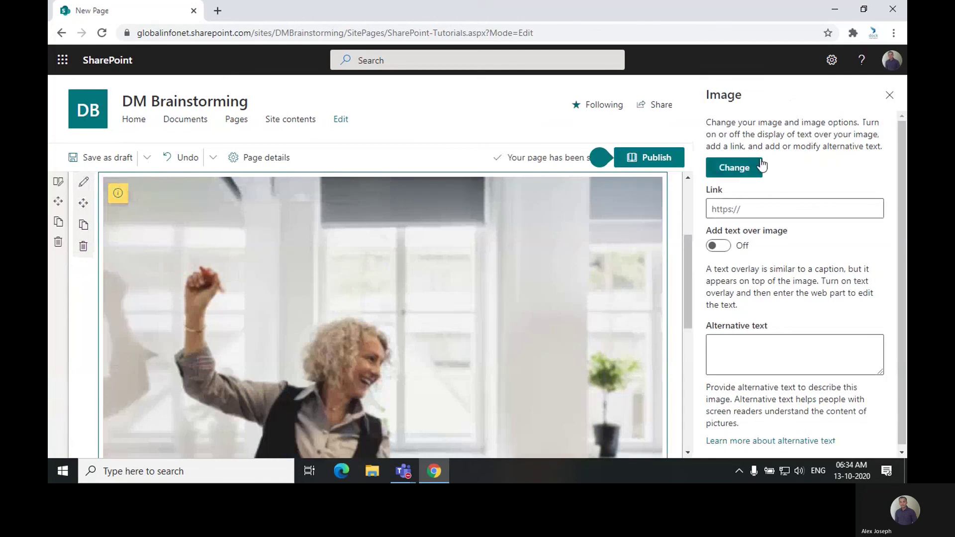
pyautogui.scroll(-1, 795, 250)
pyautogui.click(890, 95)
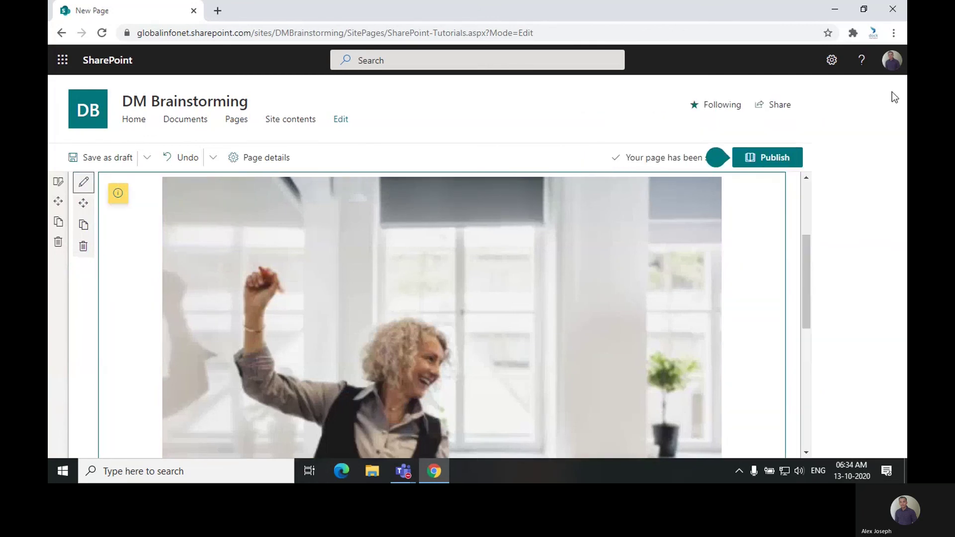
pyautogui.scroll(-6, 569, 351)
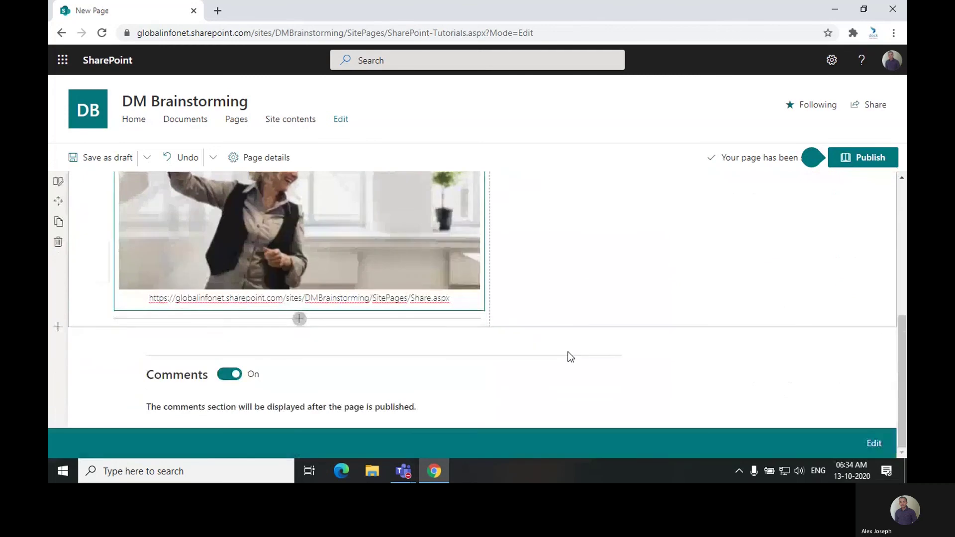
pyautogui.scroll(4, 548, 351)
pyautogui.scroll(-3, 540, 347)
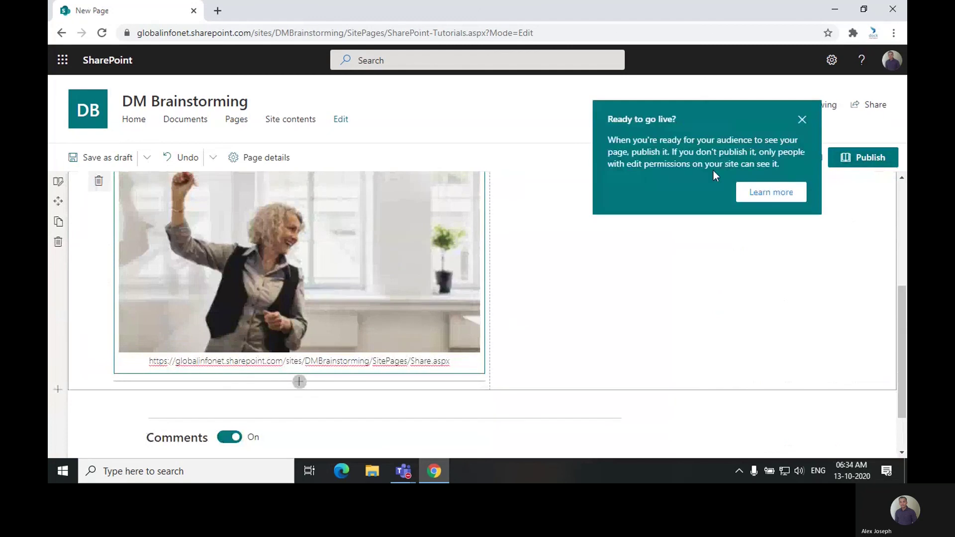
pyautogui.click(802, 121)
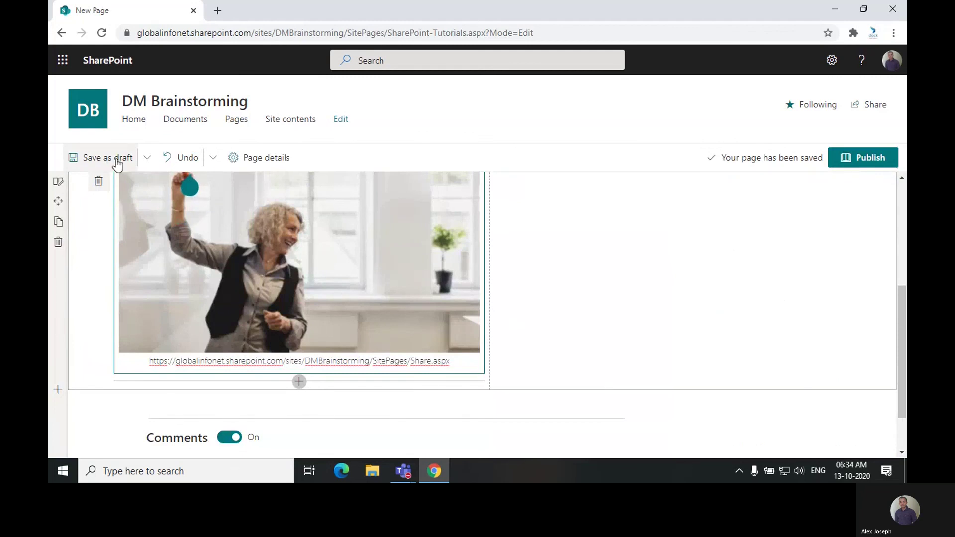
pyautogui.scroll(-1, 494, 381)
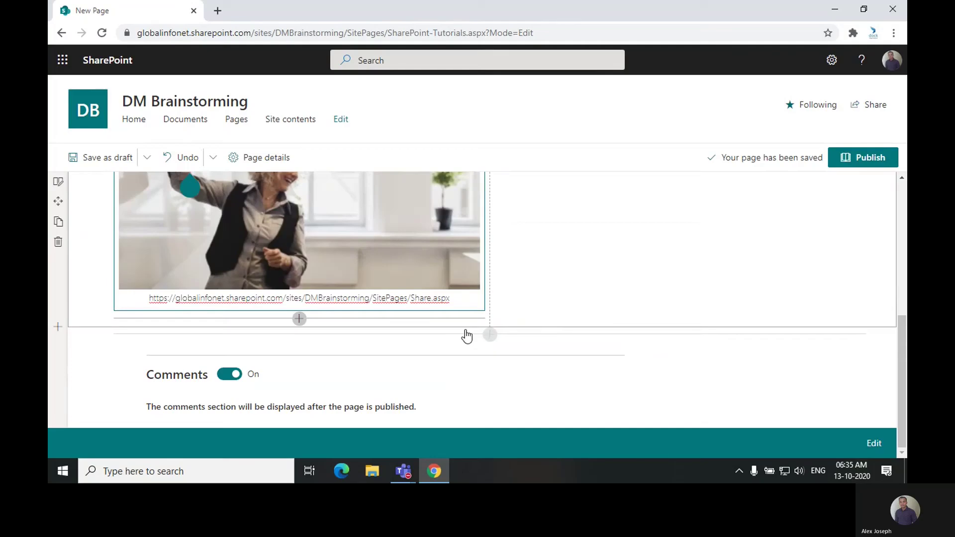
pyautogui.scroll(5, 465, 334)
# In Page details, set the thumbnail to the laptop-typing photo from Recent images.
pyautogui.click(263, 157)
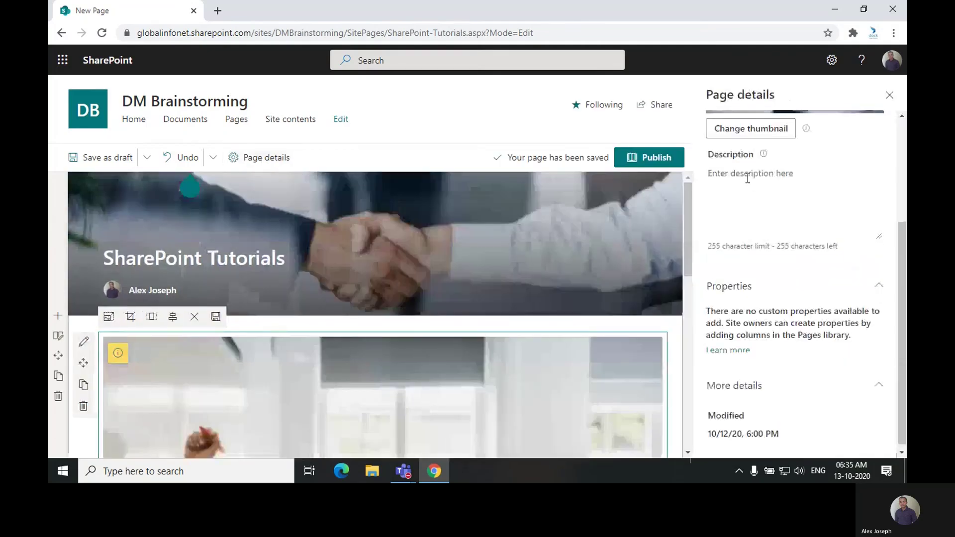
pyautogui.scroll(3, 747, 178)
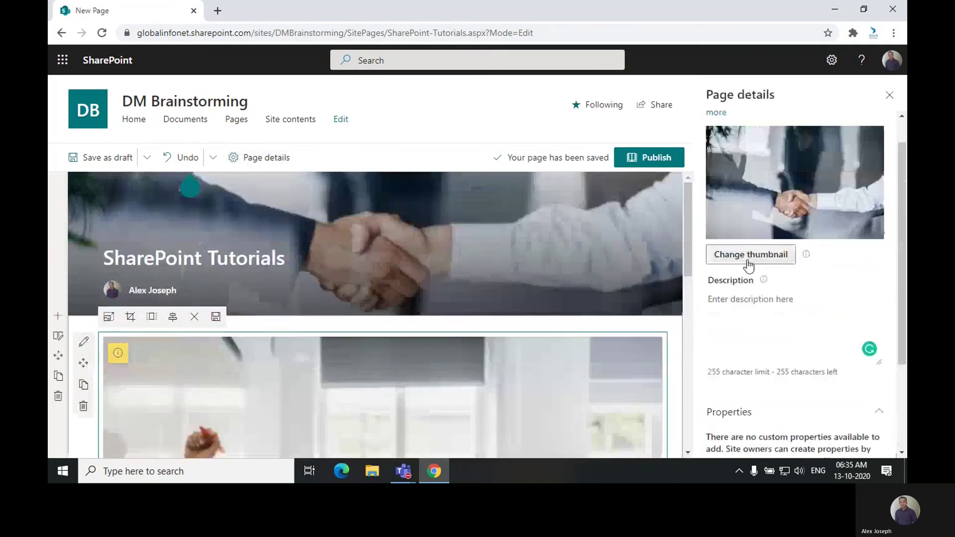
pyautogui.click(748, 262)
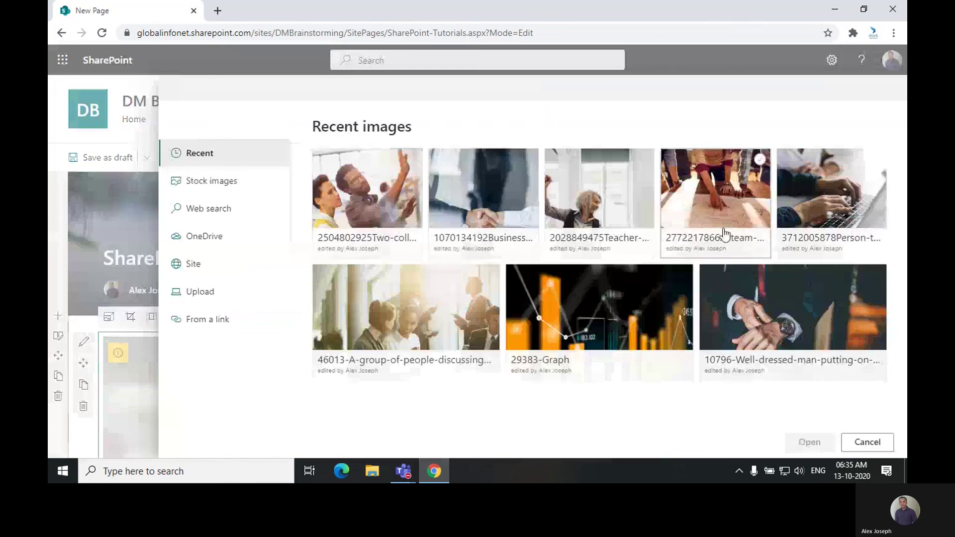
pyautogui.click(826, 204)
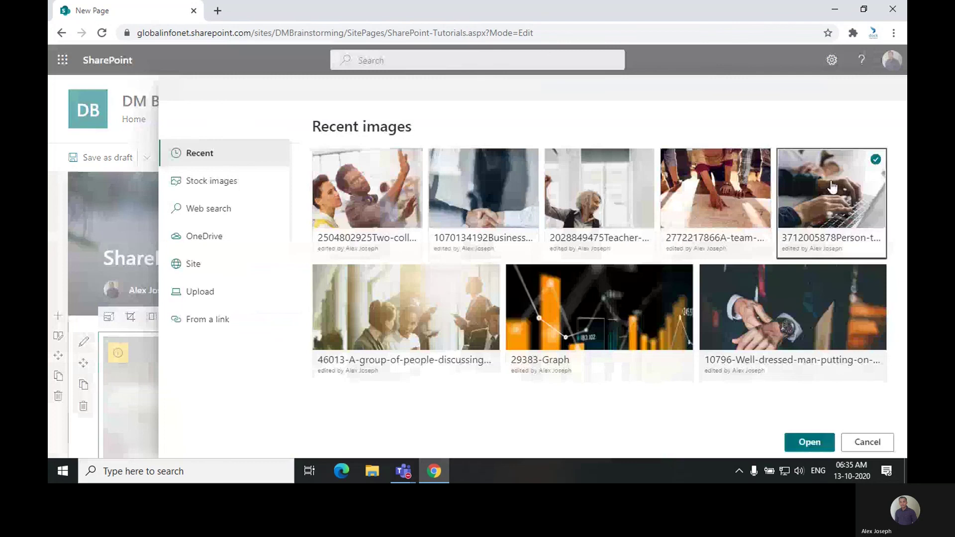
pyautogui.click(810, 442)
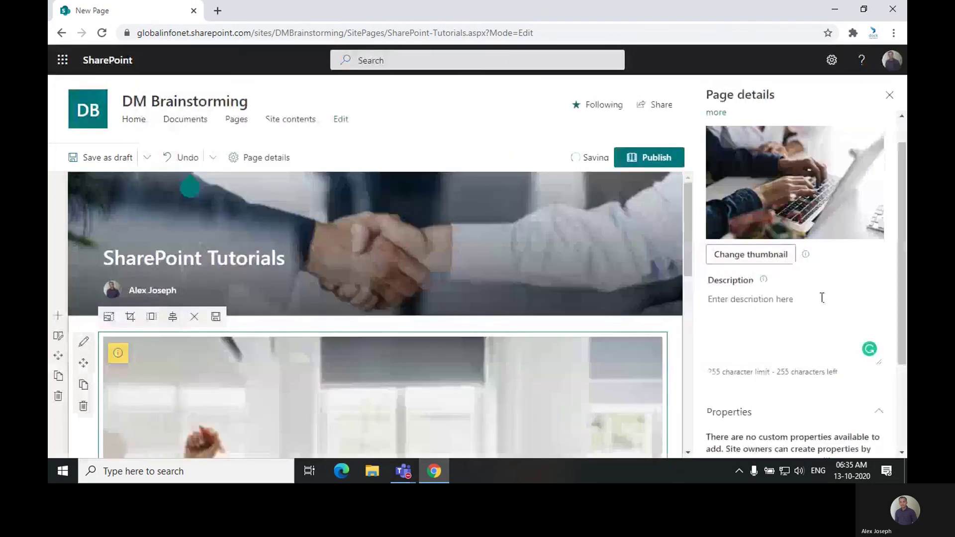
pyautogui.click(822, 297)
pyautogui.scroll(-3, 756, 252)
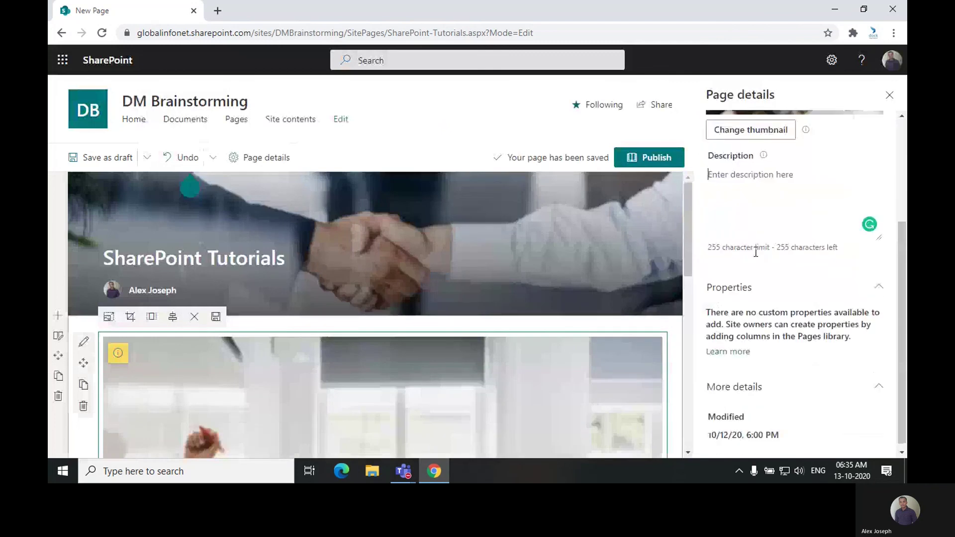
pyautogui.scroll(3, 756, 252)
pyautogui.click(891, 96)
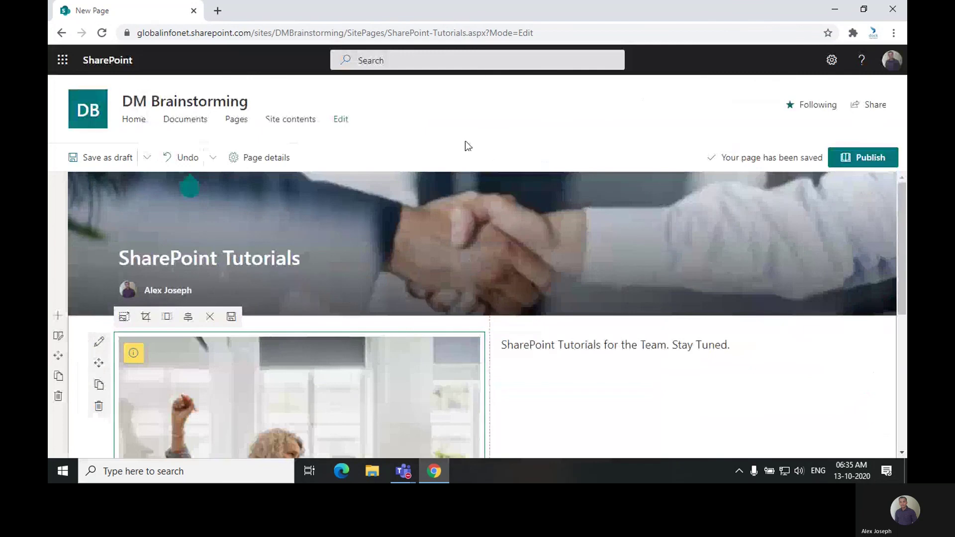
# Publish the page and select its address in the 'Help others find your page' panel.
pyautogui.click(870, 160)
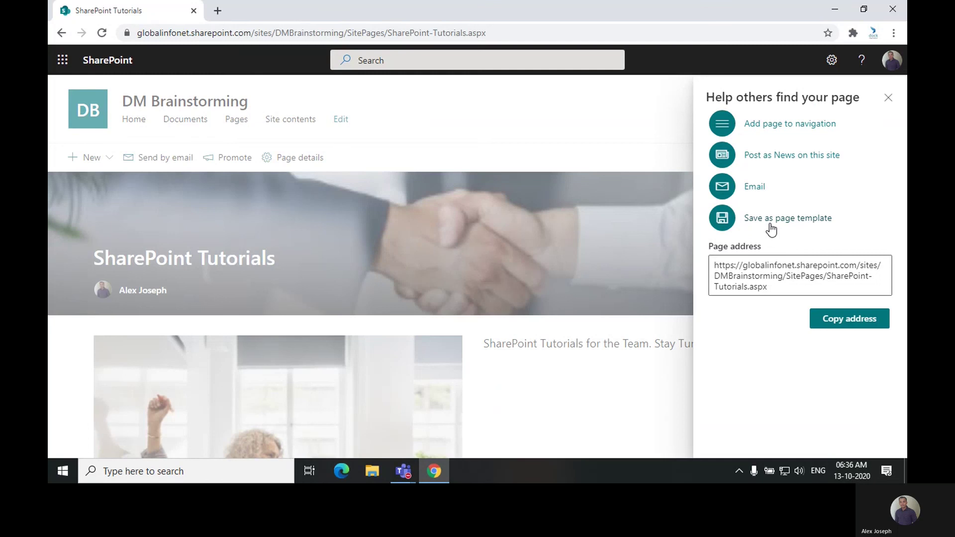
pyautogui.click(790, 281)
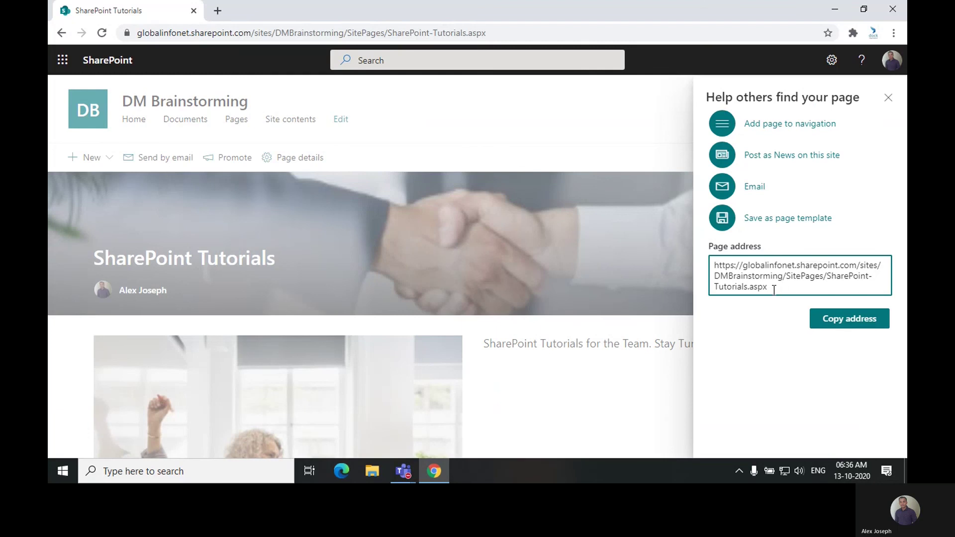
pyautogui.moveTo(774, 287); pyautogui.dragTo(717, 263)
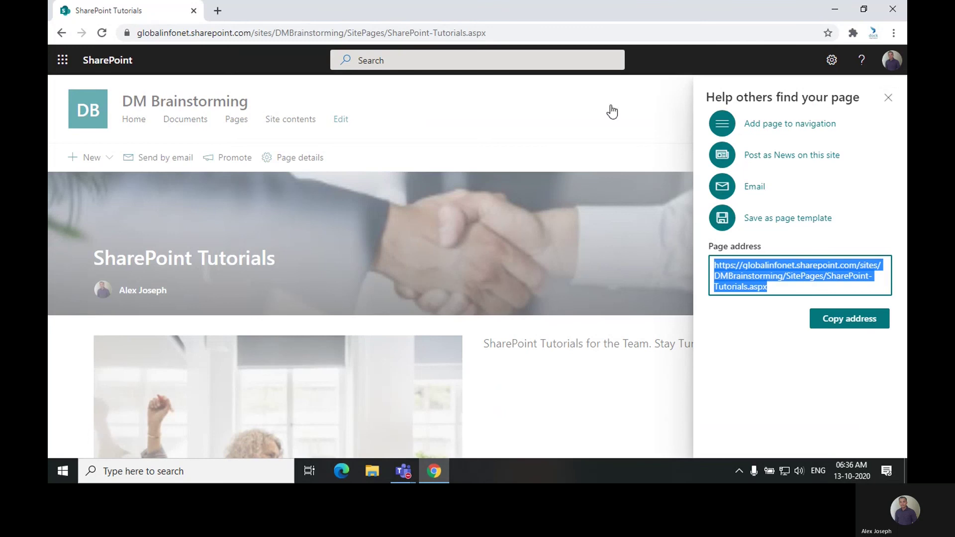
# Dismiss the promotion panel, bring it back with Promote, then dismiss it again.
pyautogui.click(891, 102)
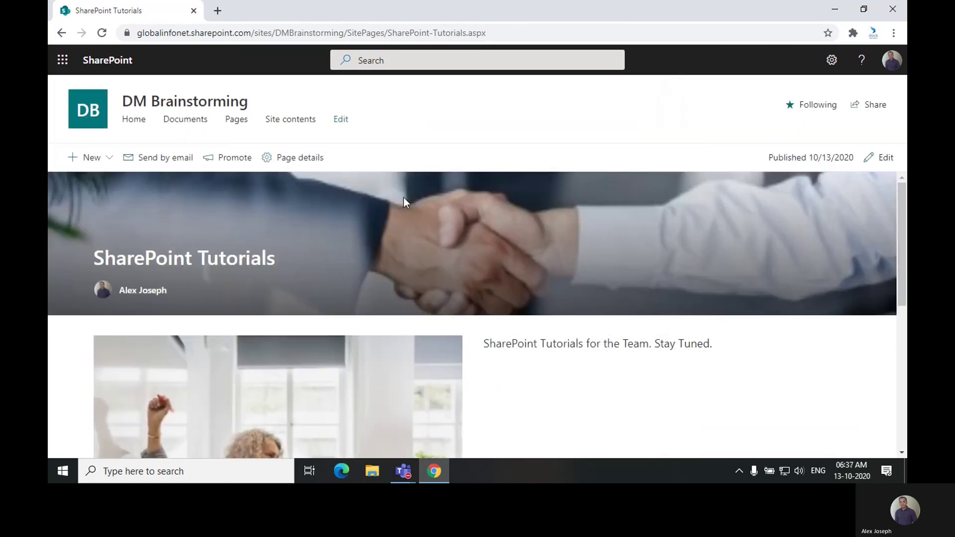
pyautogui.click(232, 163)
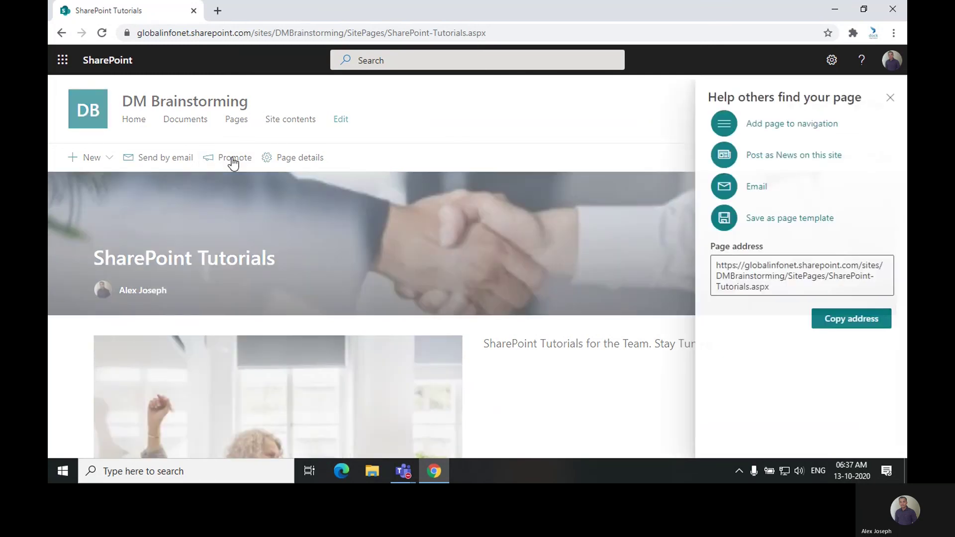
pyautogui.click(889, 98)
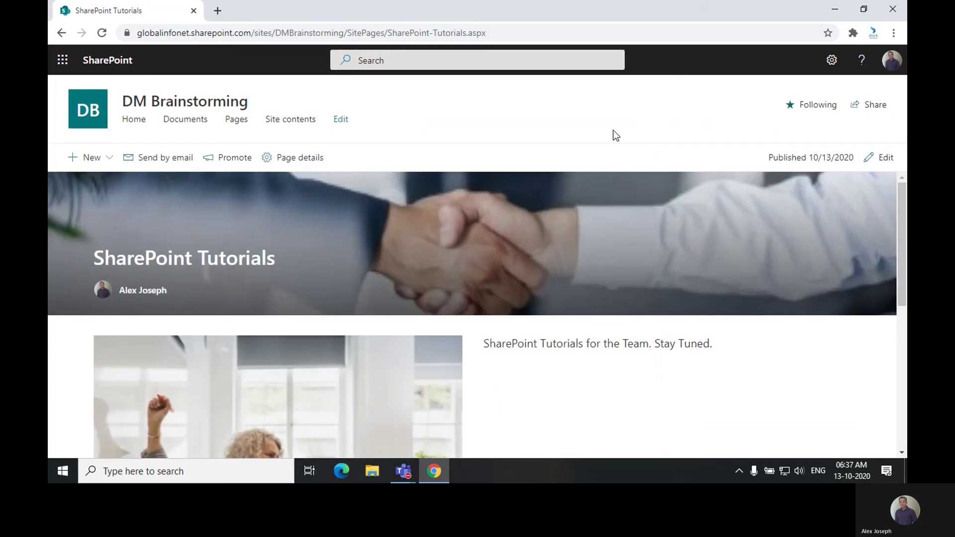